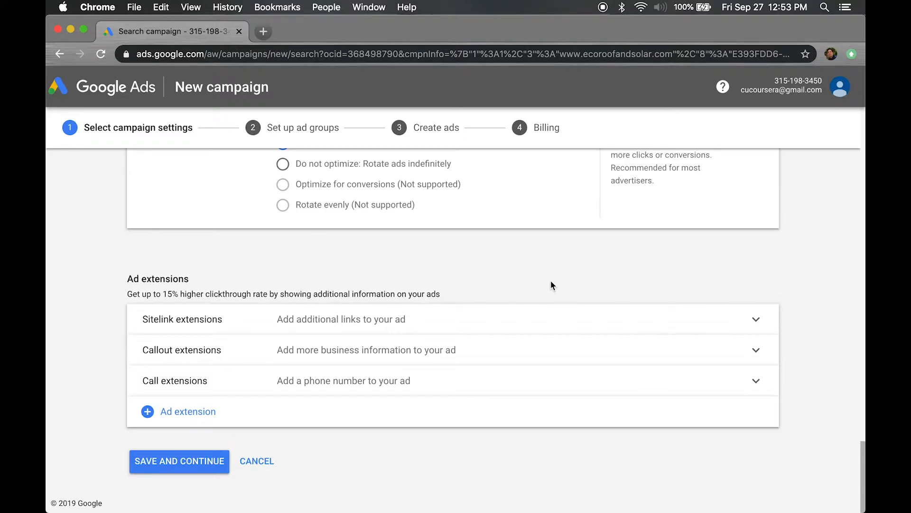
# Start a new campaign-level sitelink extension, examine the text, description and URL fields for both sitelinks, and cancel the form.
pyautogui.click(544, 315)
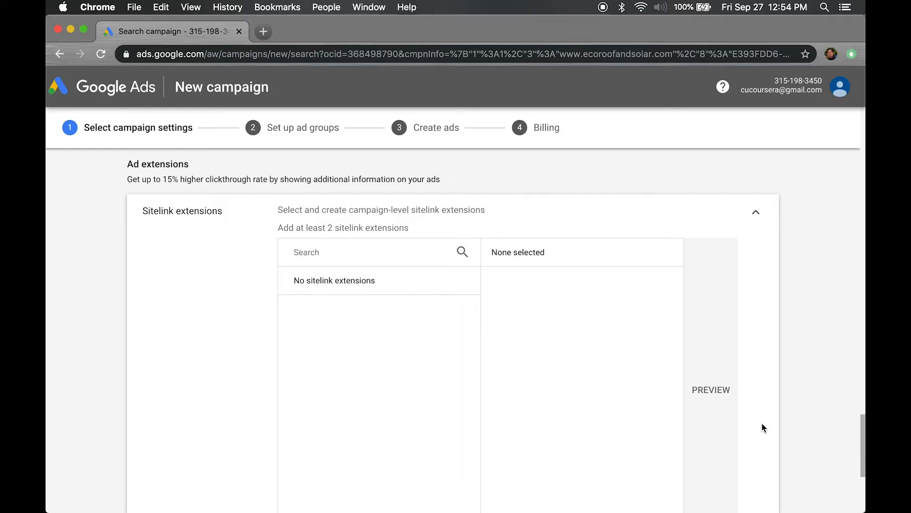
pyautogui.scroll(-3, 383, 417)
pyautogui.click(379, 444)
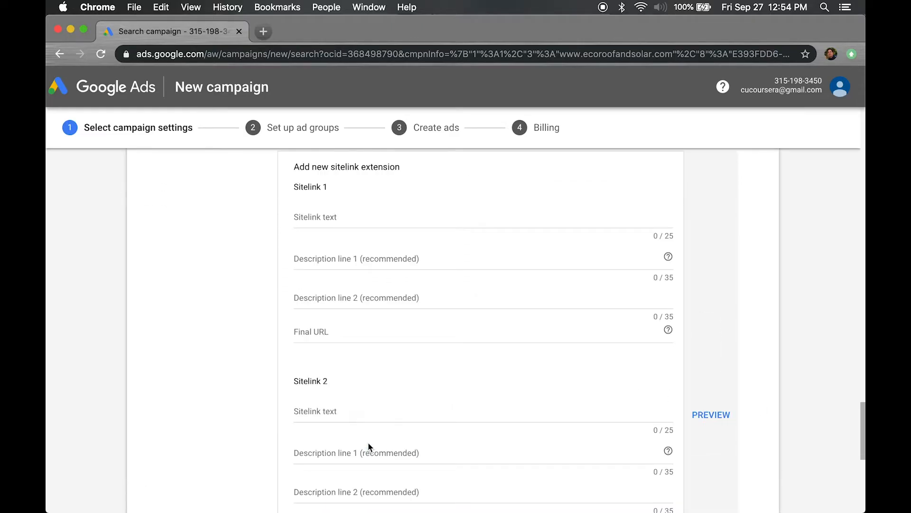
pyautogui.scroll(3, 368, 443)
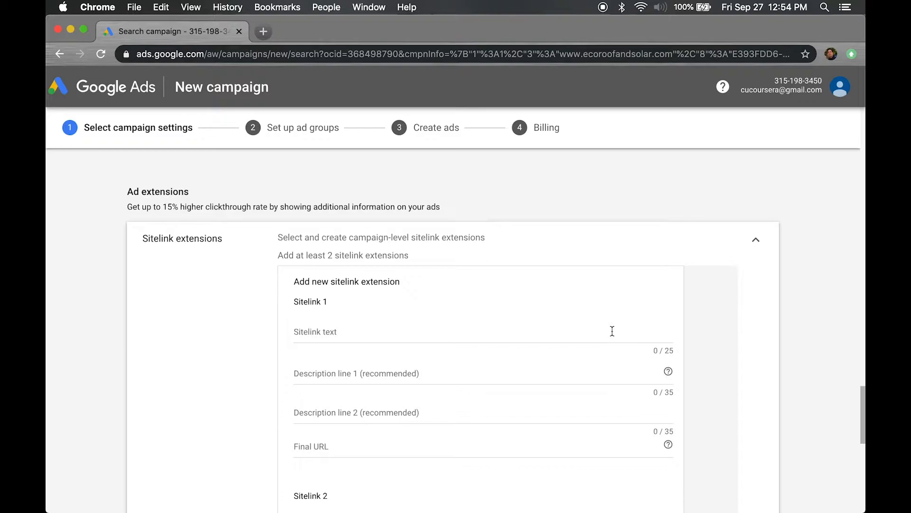
pyautogui.scroll(-6, 612, 331)
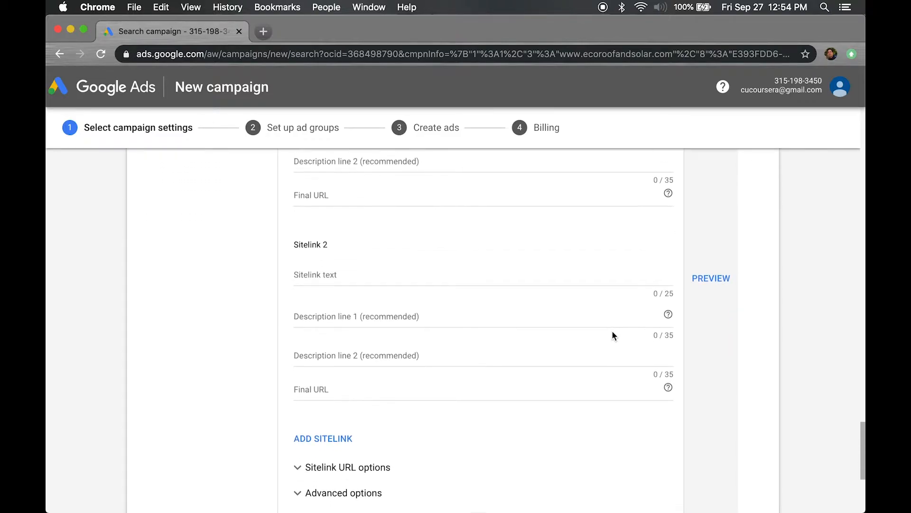
pyautogui.scroll(-1, 612, 332)
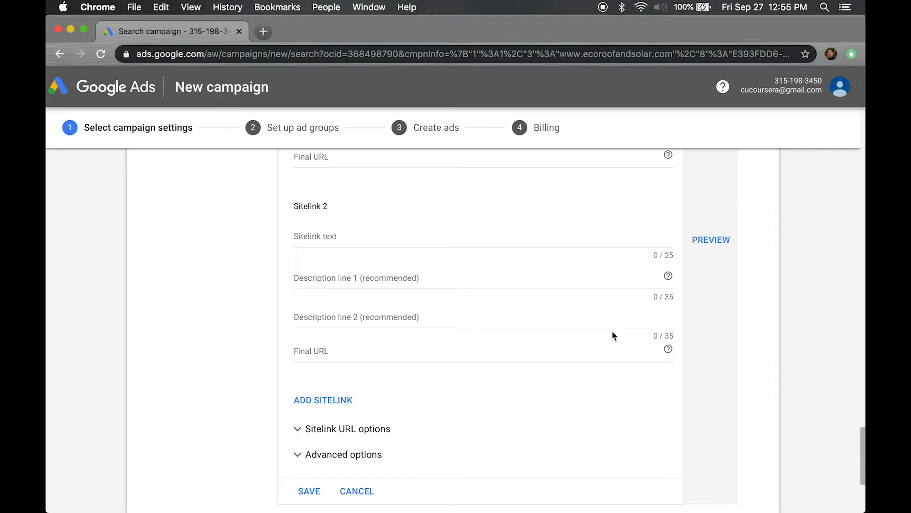
pyautogui.scroll(-3, 613, 335)
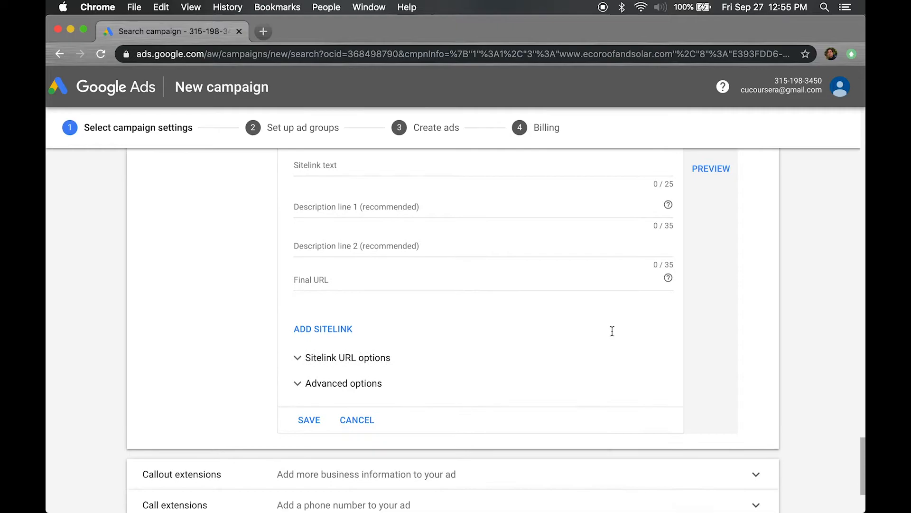
pyautogui.scroll(-5, 613, 331)
pyautogui.scroll(-1, 613, 335)
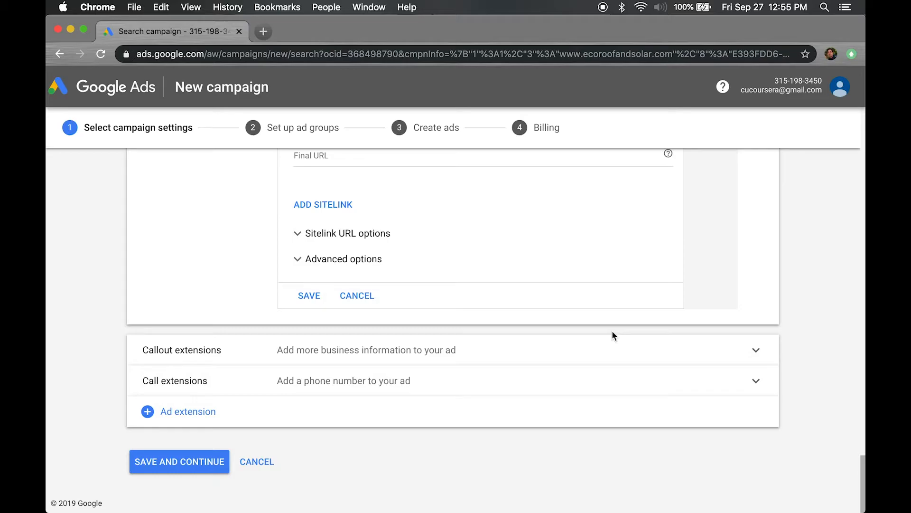
pyautogui.click(368, 293)
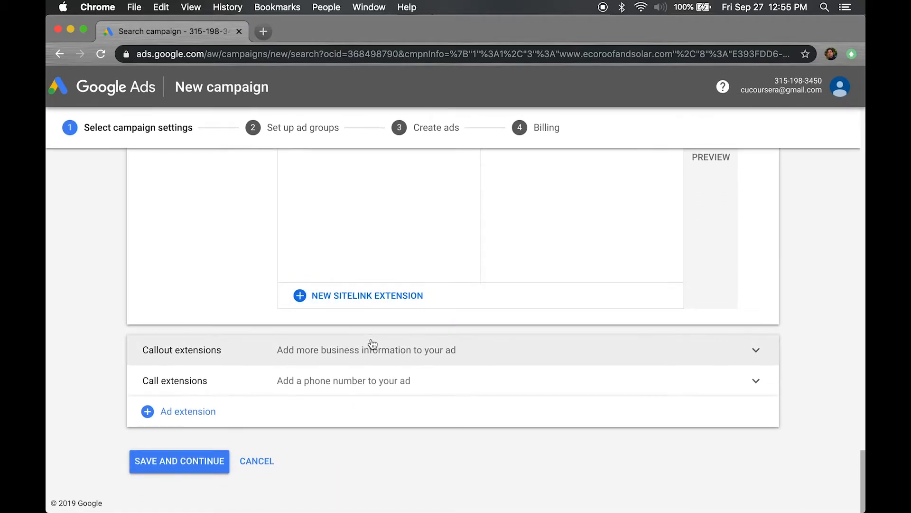
# Start a new campaign-level callout extension and examine its callout text fields, placing the cursor in Callout text 1.
pyautogui.click(370, 342)
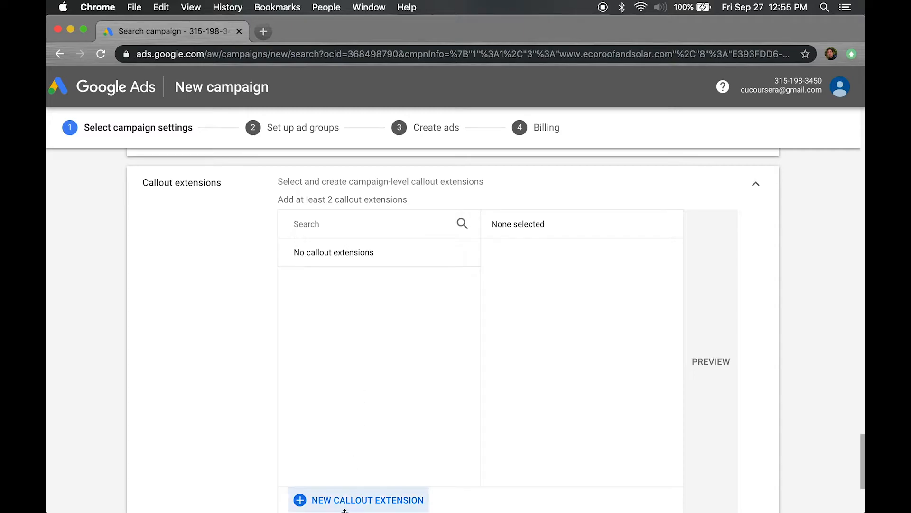
pyautogui.scroll(-2, 344, 510)
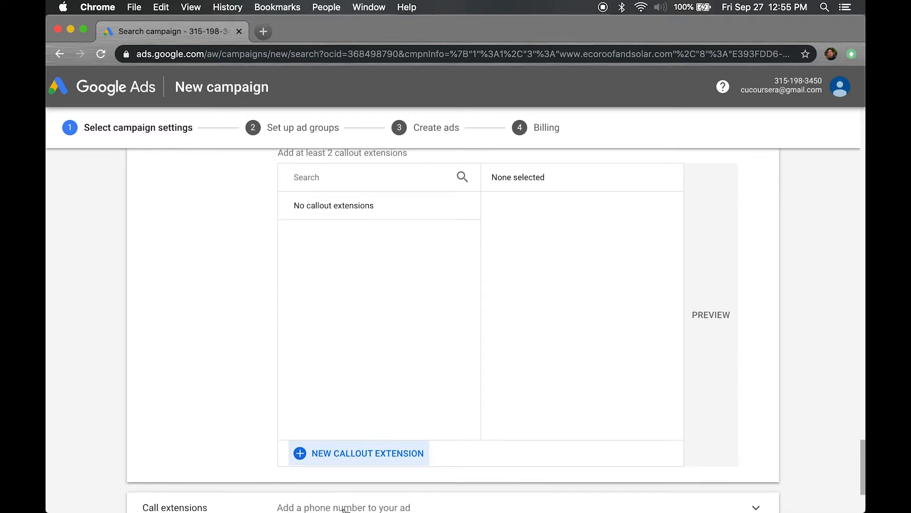
pyautogui.click(350, 462)
pyautogui.scroll(2, 394, 377)
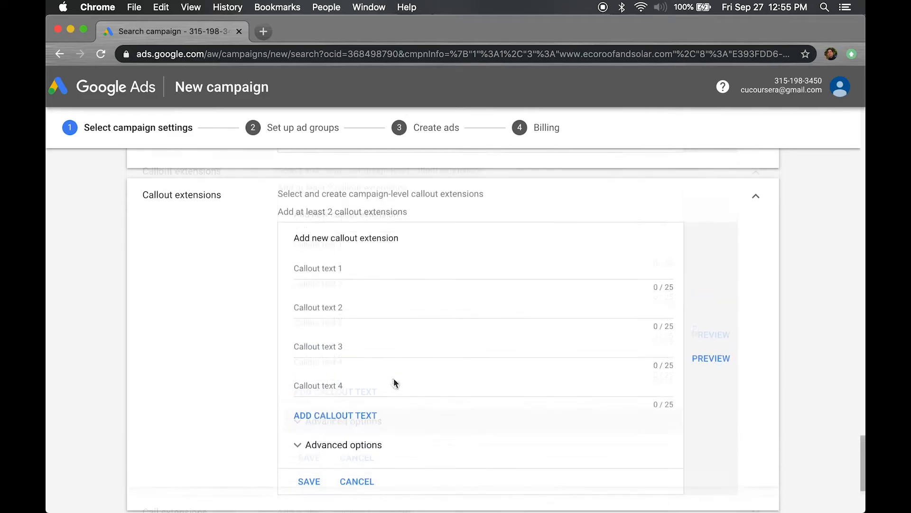
pyautogui.click(358, 269)
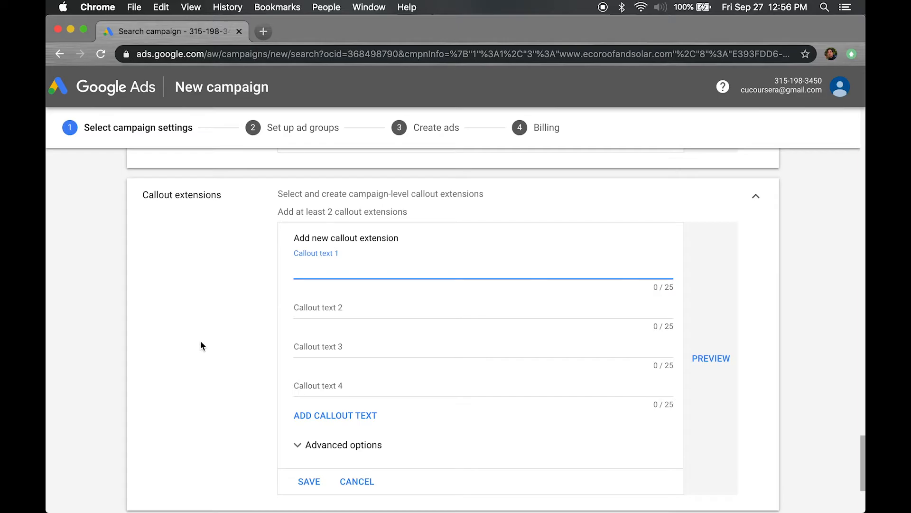
# Expand the call extensions section and bring up the form for a new campaign-level call extension.
pyautogui.scroll(-1, 219, 366)
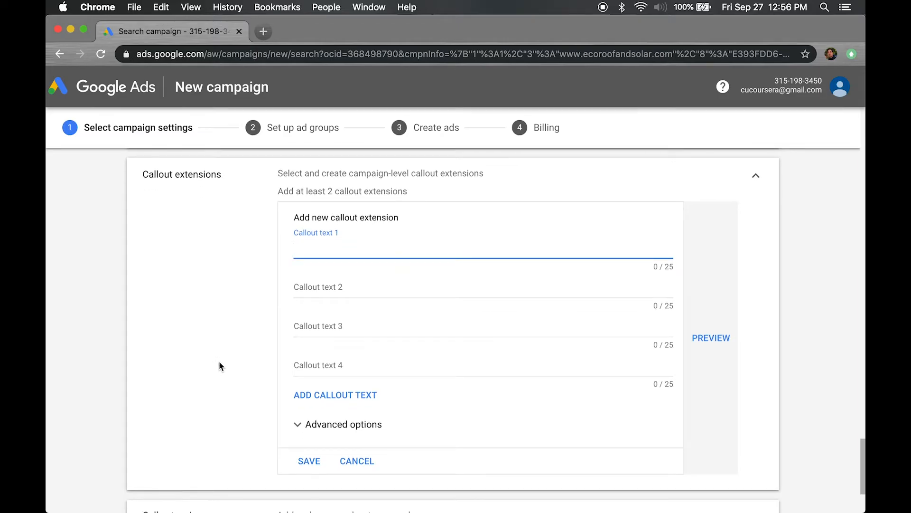
pyautogui.scroll(-3, 219, 365)
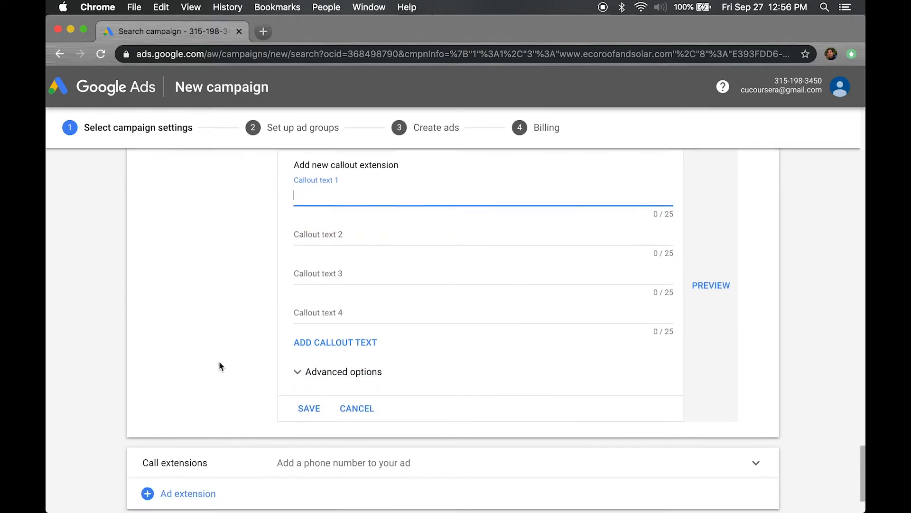
pyautogui.scroll(-4, 219, 365)
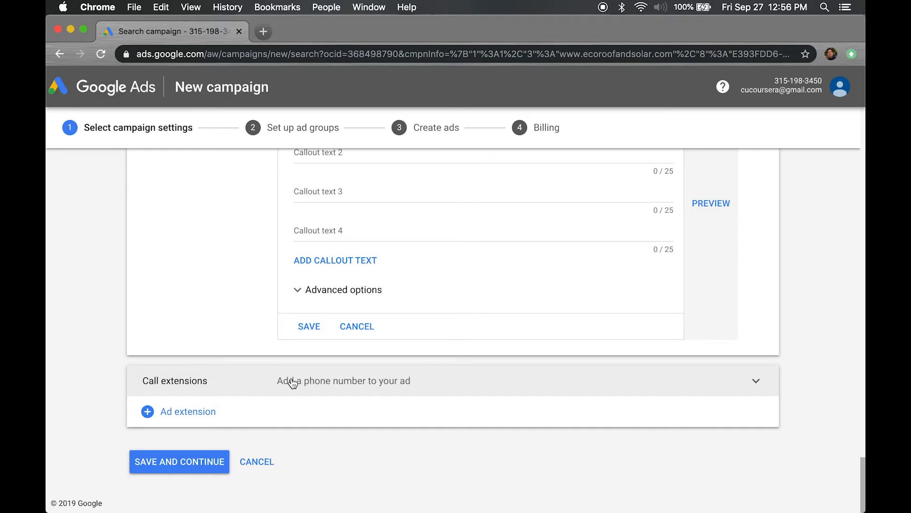
pyautogui.click(309, 387)
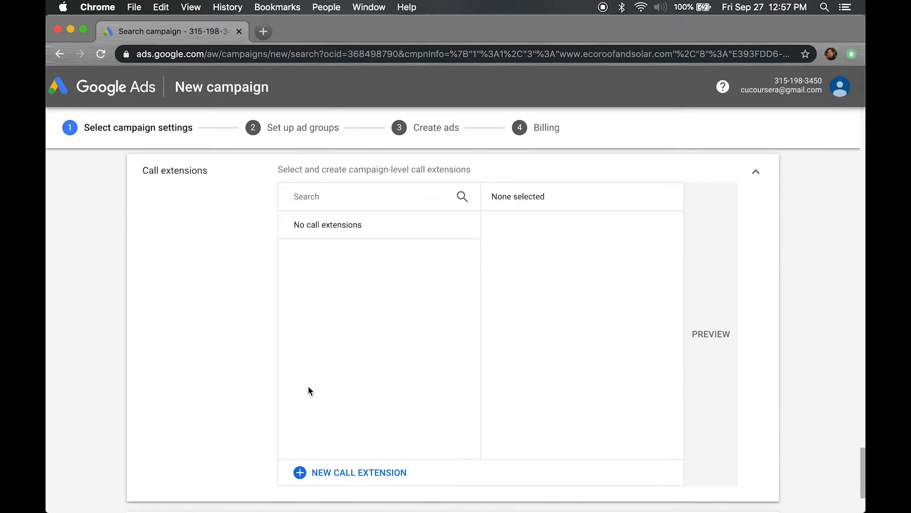
pyautogui.click(331, 479)
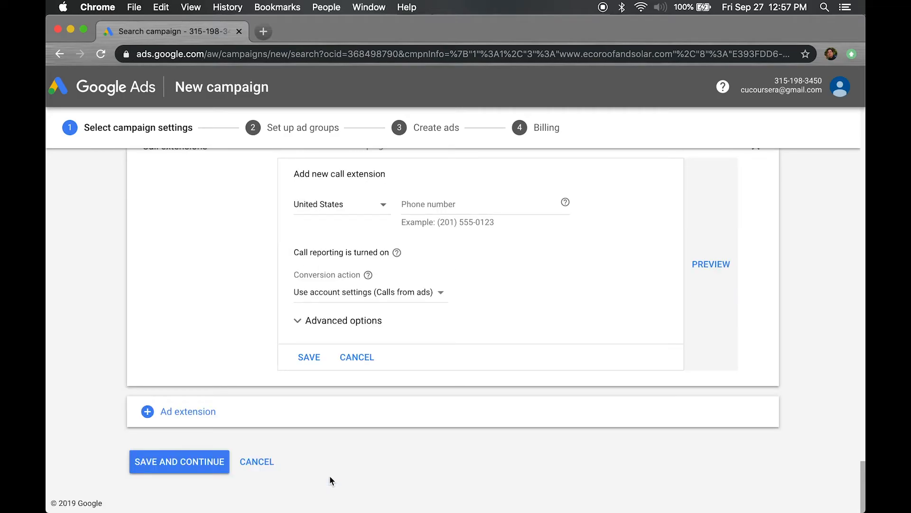
# Expand the new call extension's advanced options and examine its device preference and extension scheduling settings.
pyautogui.scroll(2, 330, 481)
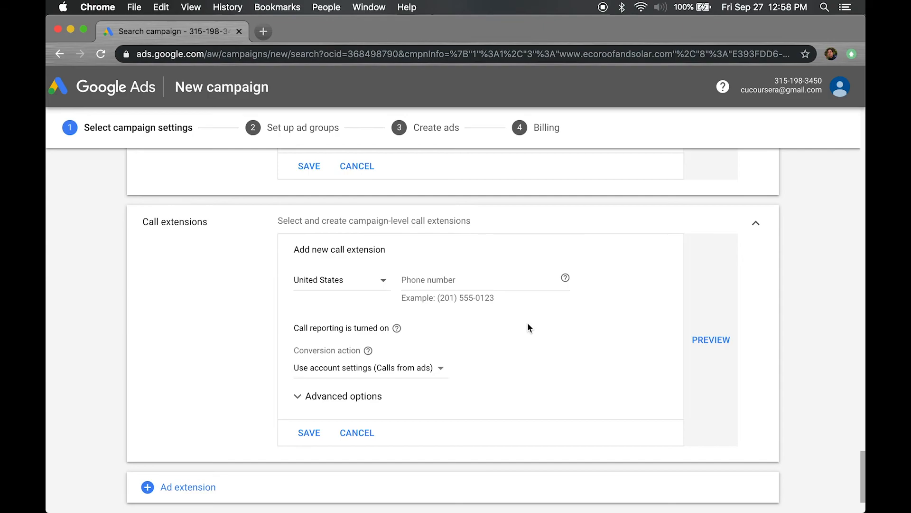
pyautogui.click(362, 395)
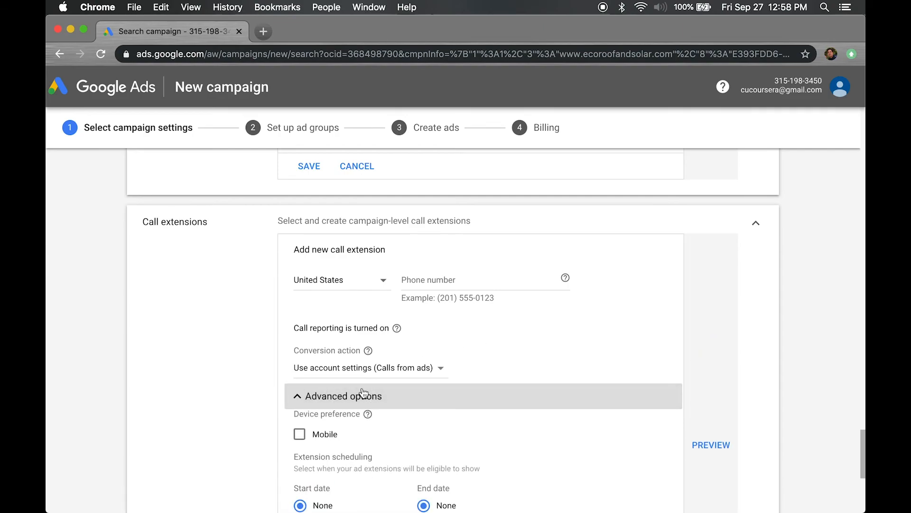
pyautogui.scroll(-3, 362, 393)
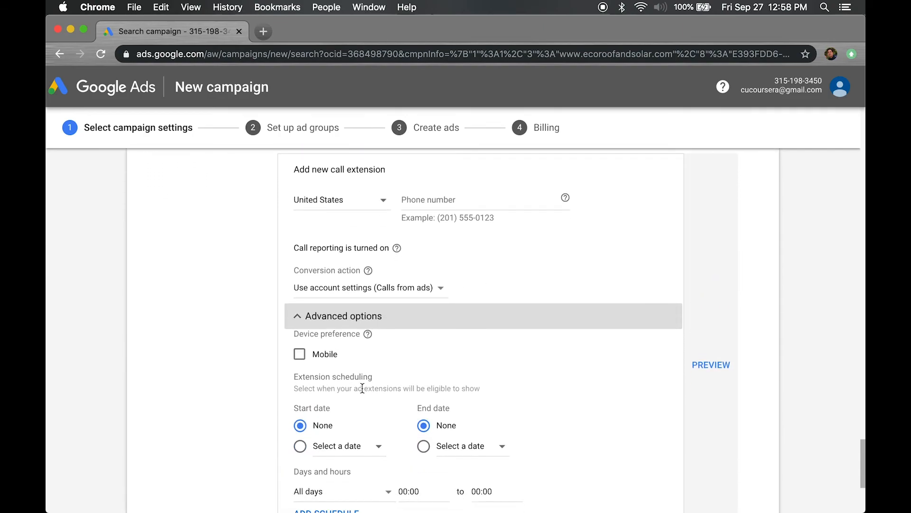
pyautogui.scroll(-2, 363, 389)
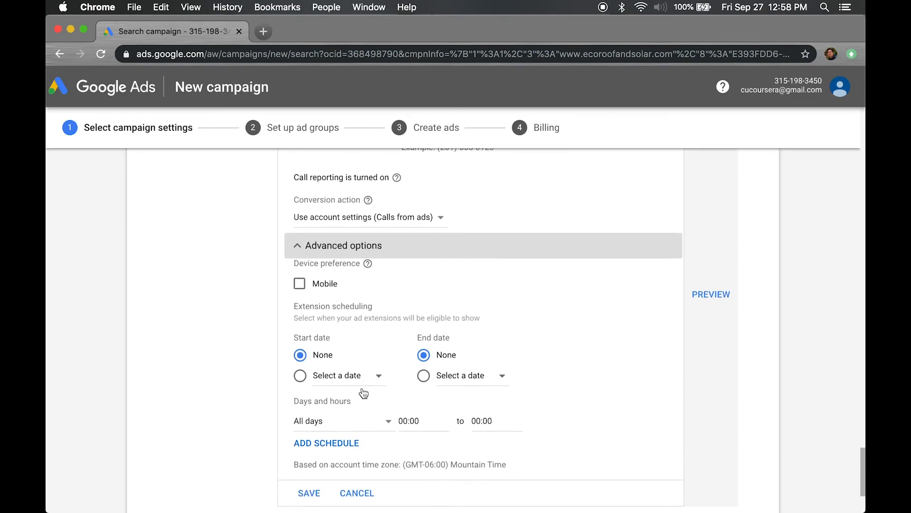
pyautogui.scroll(2, 363, 391)
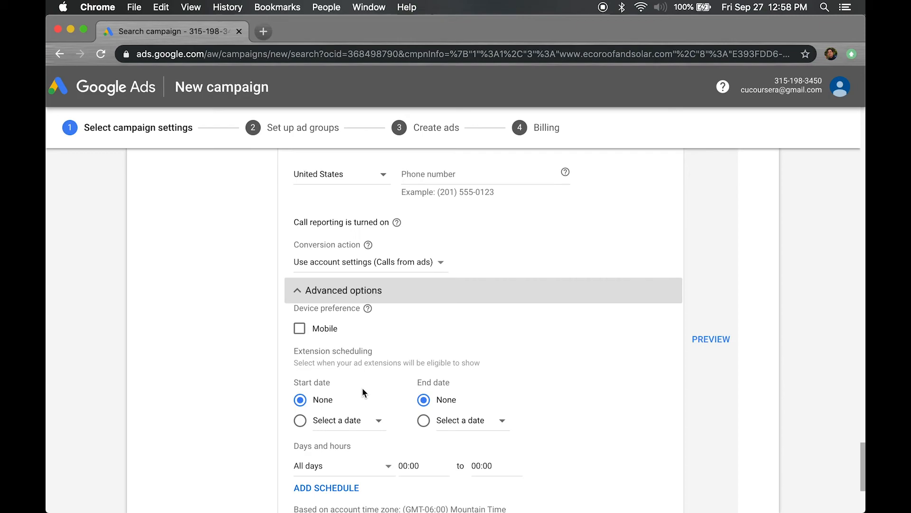
pyautogui.scroll(2, 363, 392)
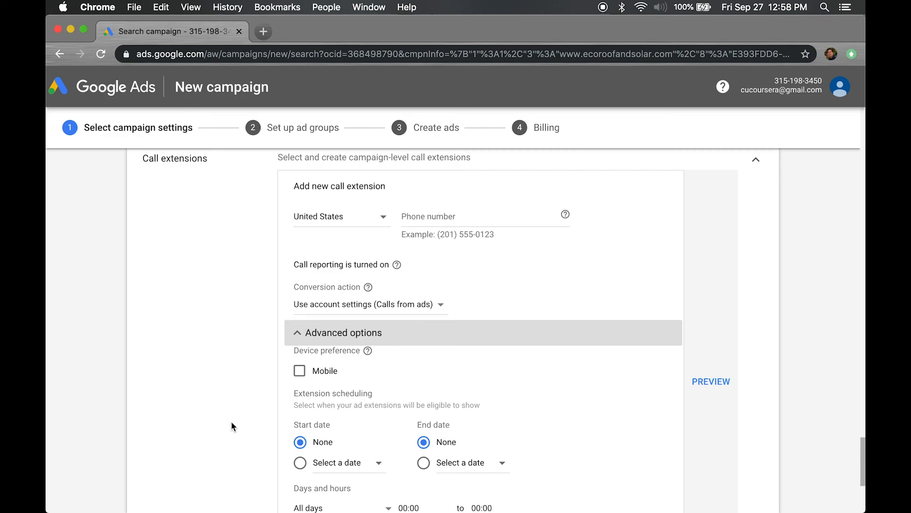
# Save the campaign settings and continue to the ad group setup, leaving the extension forms blank.
pyautogui.scroll(-3, 231, 425)
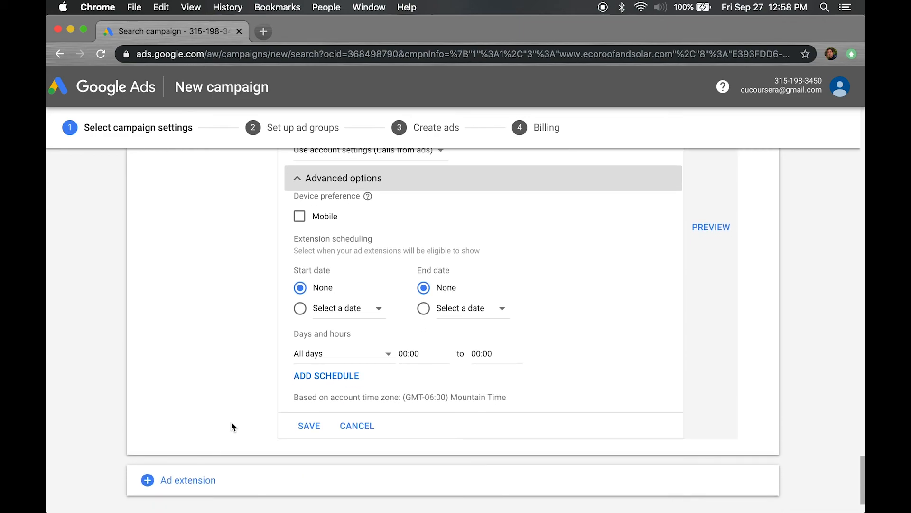
pyautogui.scroll(-1, 231, 426)
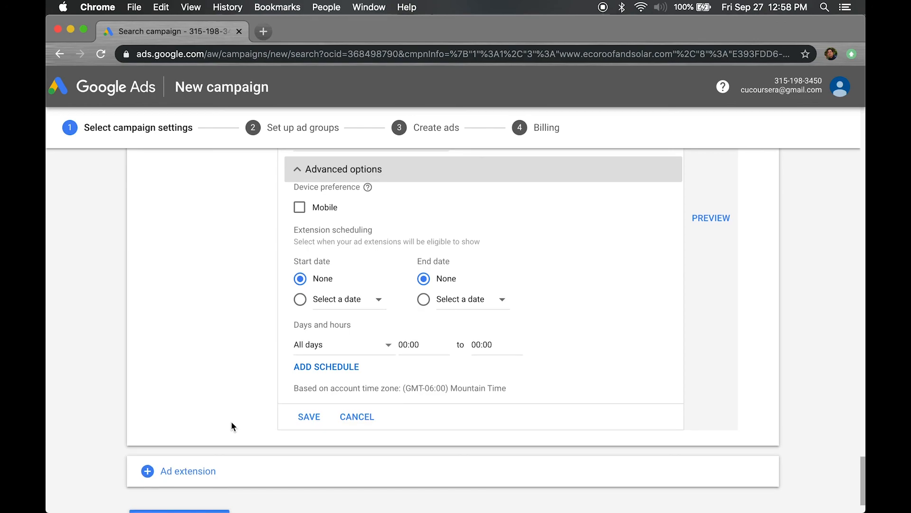
pyautogui.scroll(-3, 232, 426)
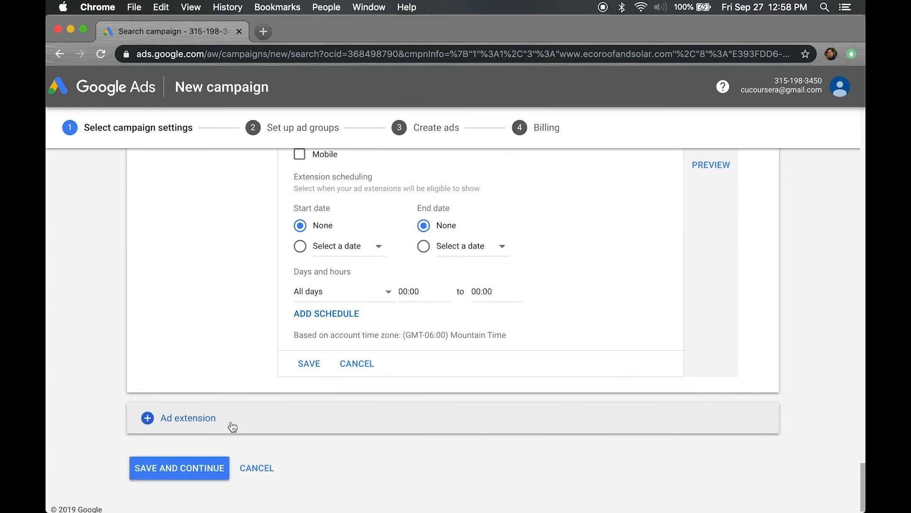
pyautogui.click(178, 471)
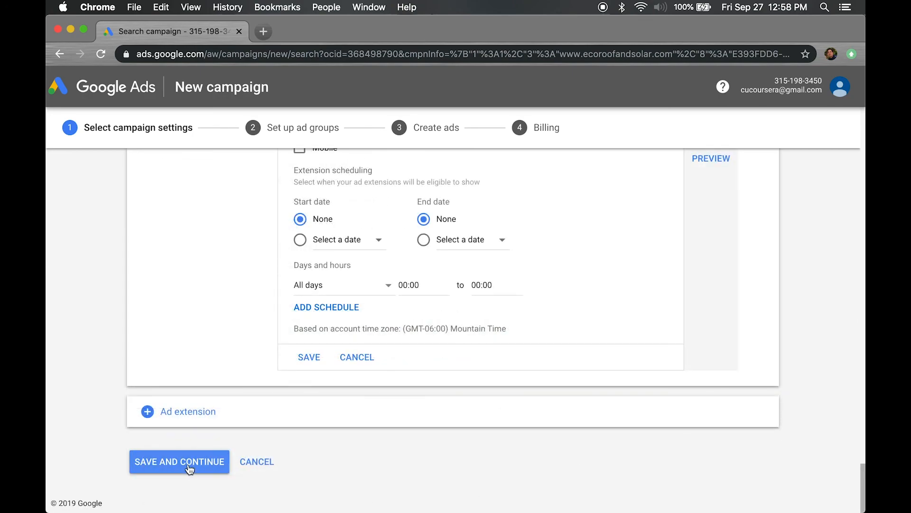
pyautogui.click(185, 462)
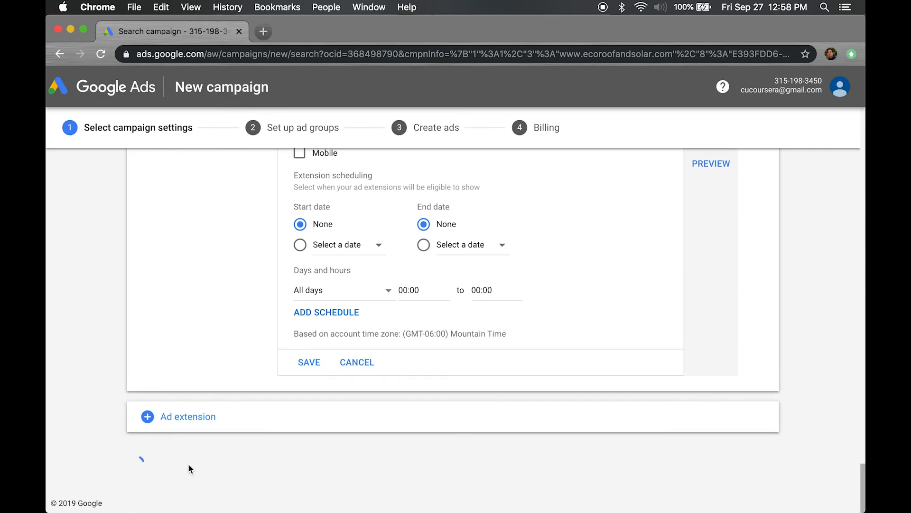